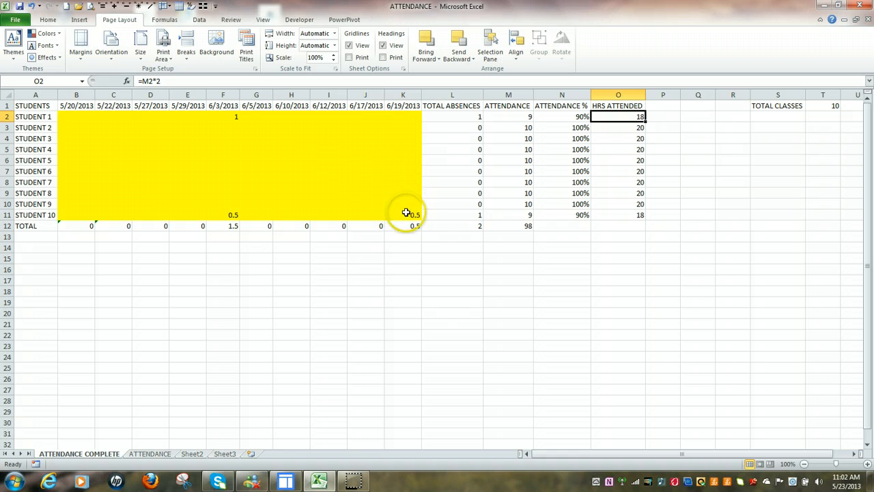
Review the absence entries for Students 1 and 10 on 6/3/2013 and the formula behind Student 1's total absences.
{"action": "left_click", "coordinate": [233, 116]}
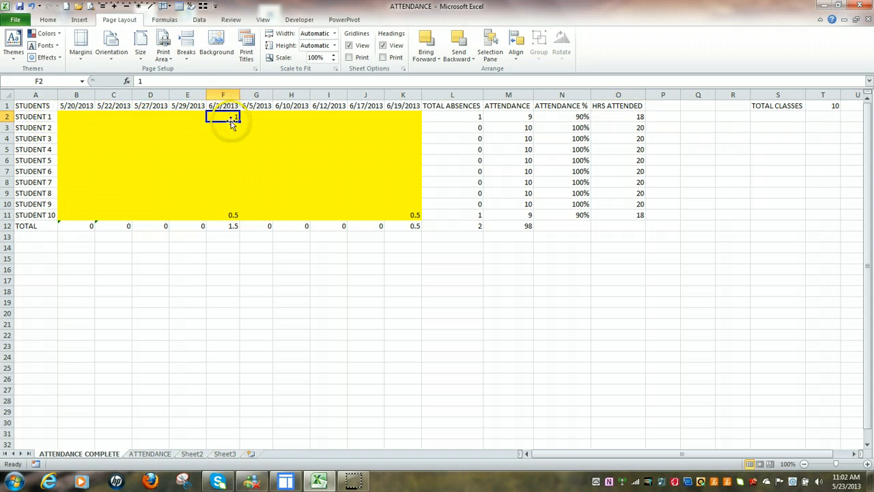
{"action": "left_click", "coordinate": [232, 216]}
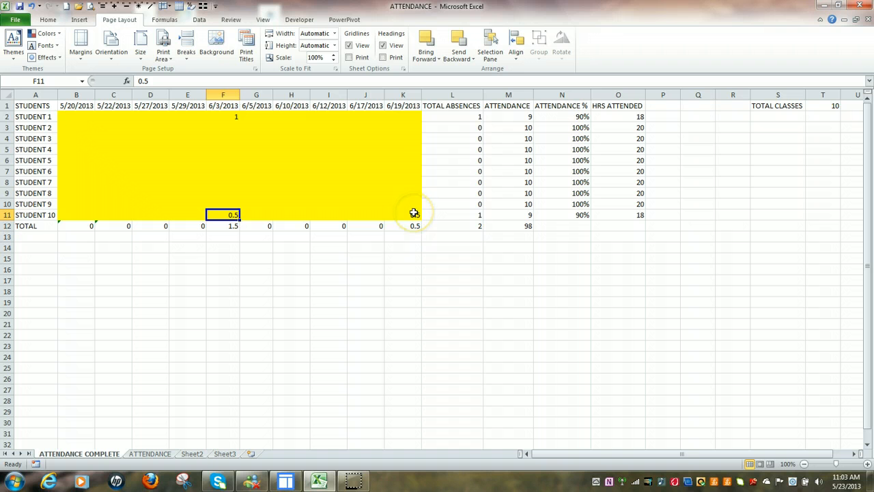
{"action": "left_click", "coordinate": [475, 117]}
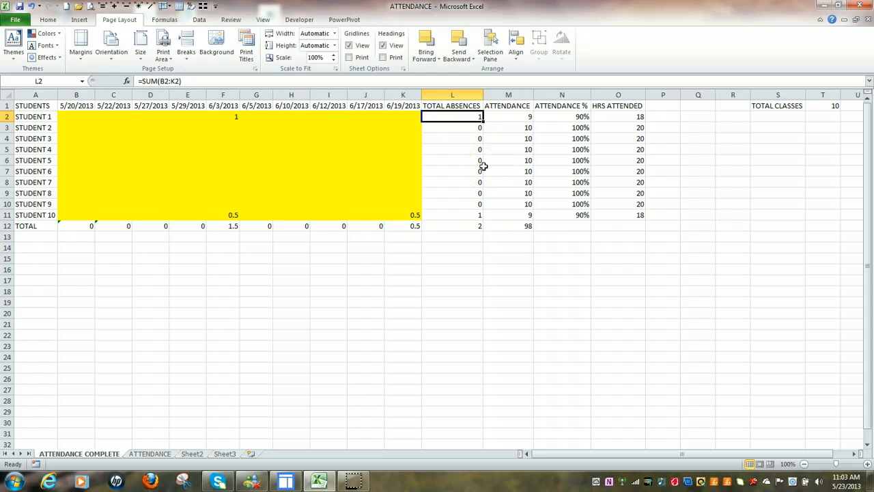
{"action": "double_click", "coordinate": [462, 116]}
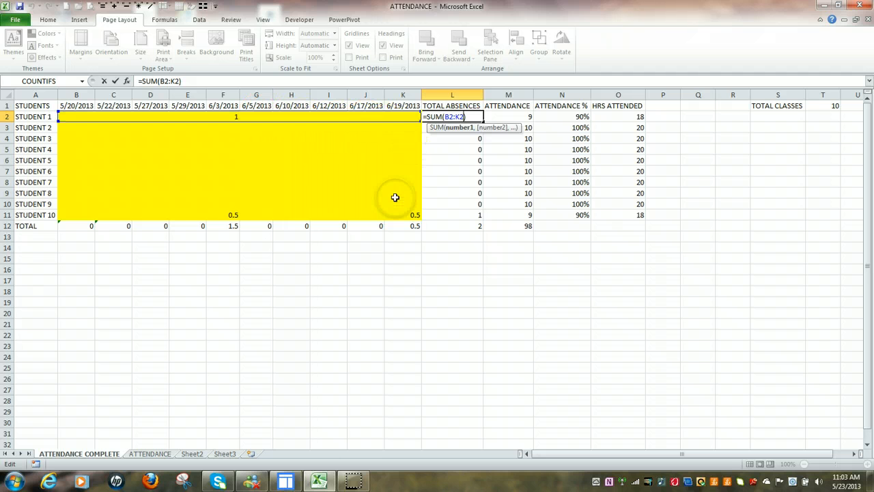
{"action": "key", "text": "ctrl+Return"}
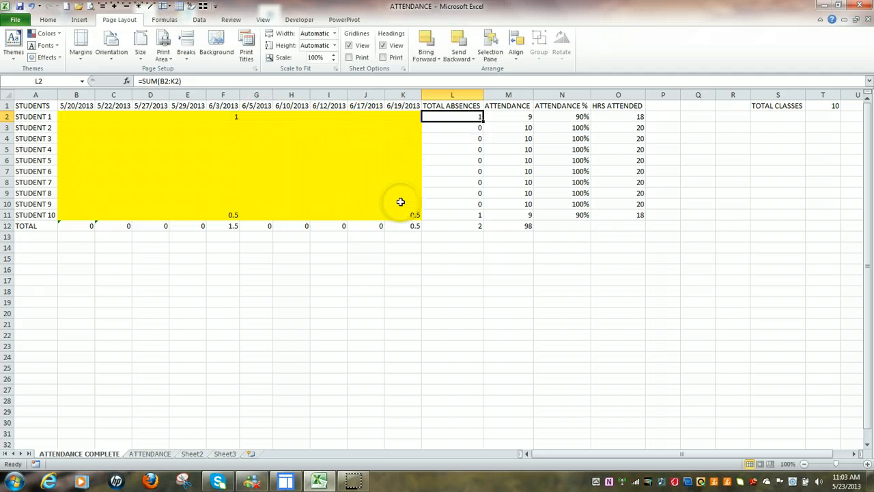
Inspect the formulas behind Student 1's attendance, attendance percentage and hours attended on the completed sheet.
{"action": "left_click", "coordinate": [515, 116]}
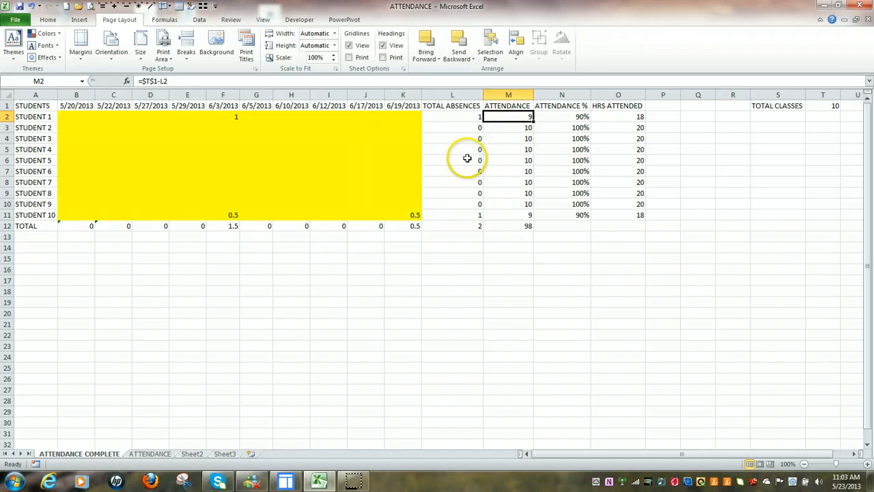
{"action": "left_click", "coordinate": [527, 116]}
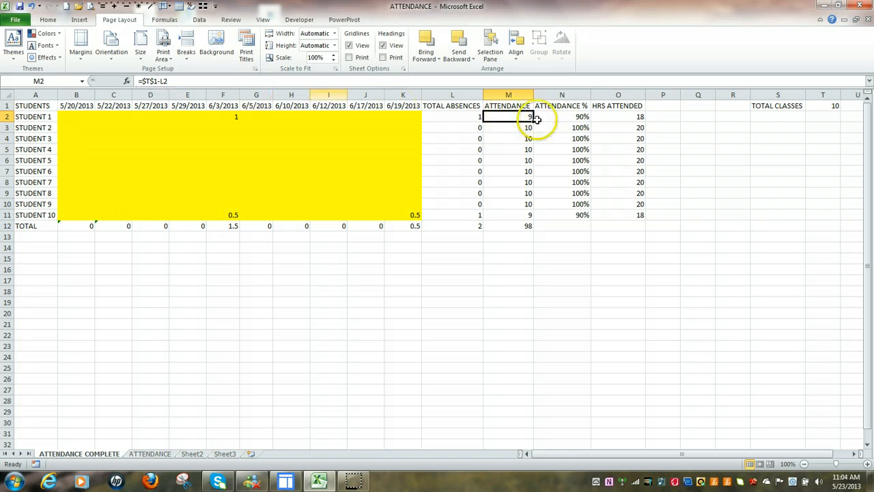
{"action": "left_click", "coordinate": [580, 116]}
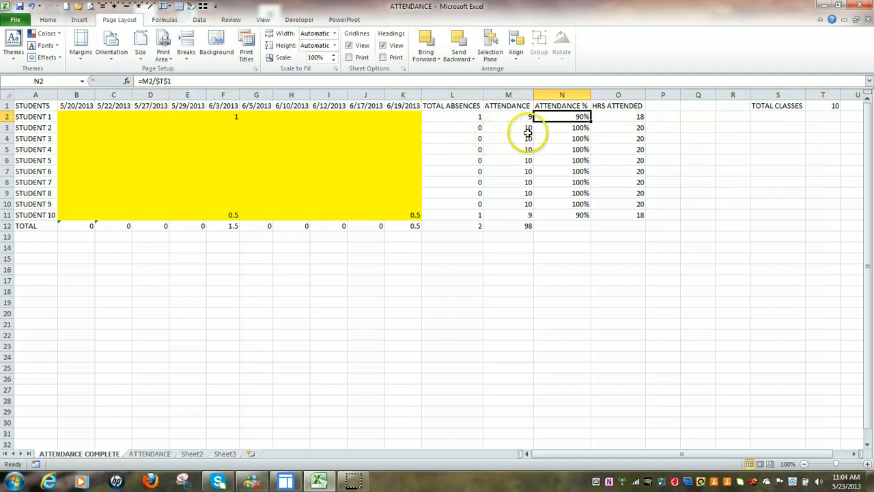
{"action": "double_click", "coordinate": [569, 117]}
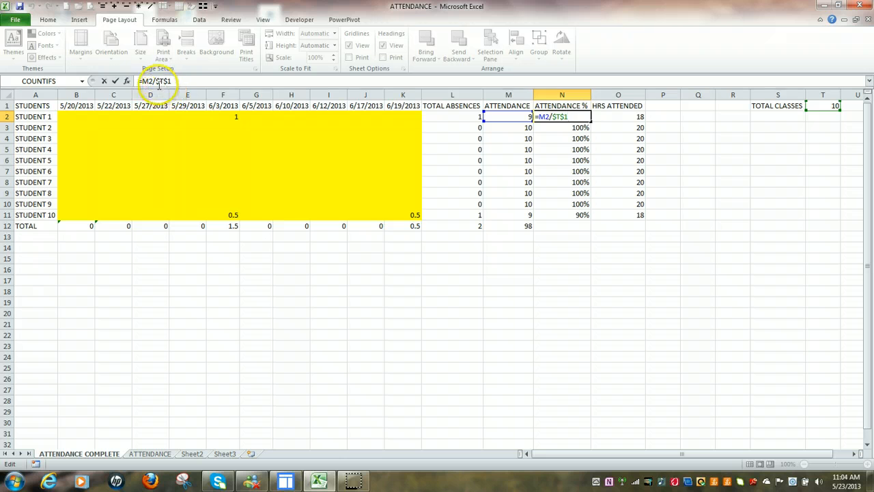
{"action": "key", "text": "ctrl+Return"}
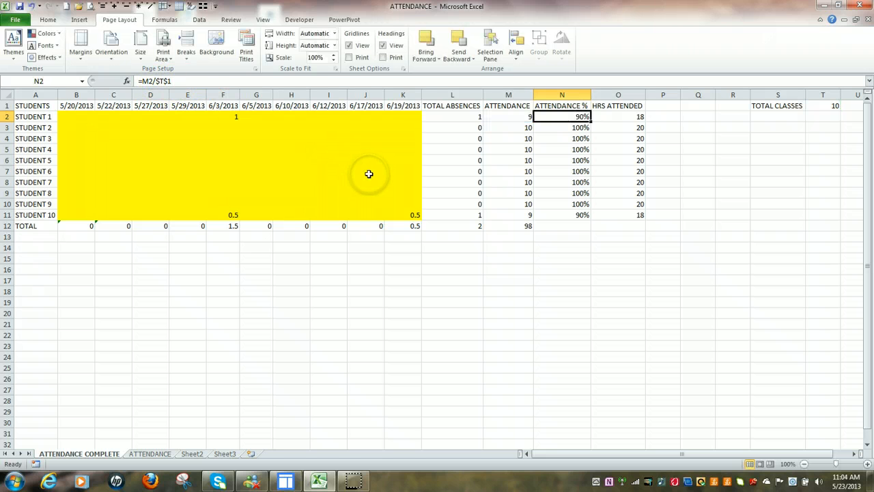
{"action": "left_click", "coordinate": [640, 116]}
{"action": "type", "text": "=M2*2"}
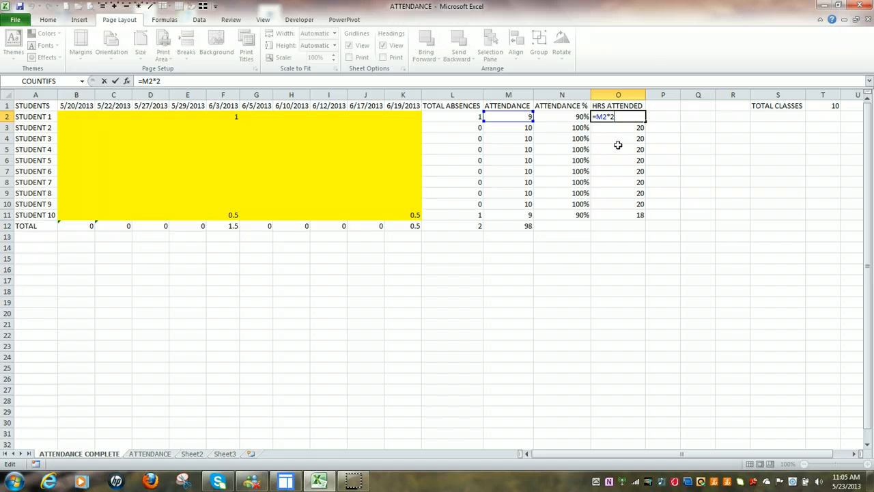
{"action": "key", "text": "ctrl+Return"}
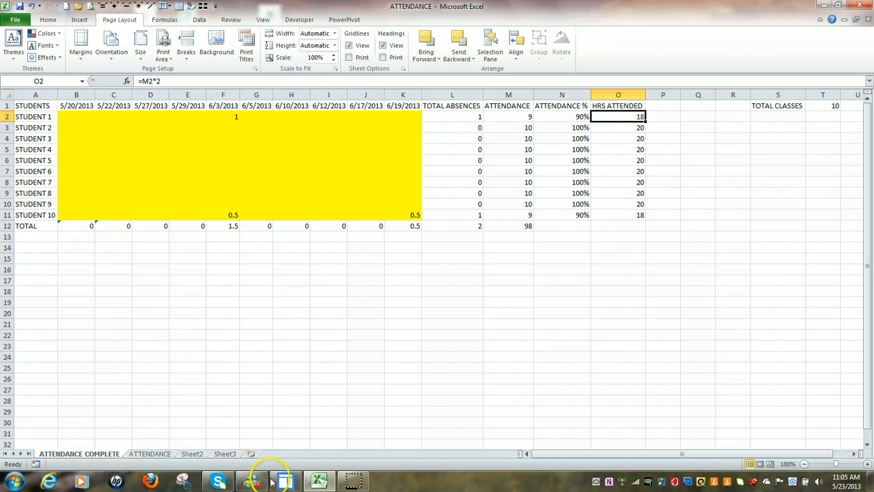
On the ATTENDANCE sheet, enter =B1+7 in D1 to date the third class one week after the first.
{"action": "left_click", "coordinate": [151, 454]}
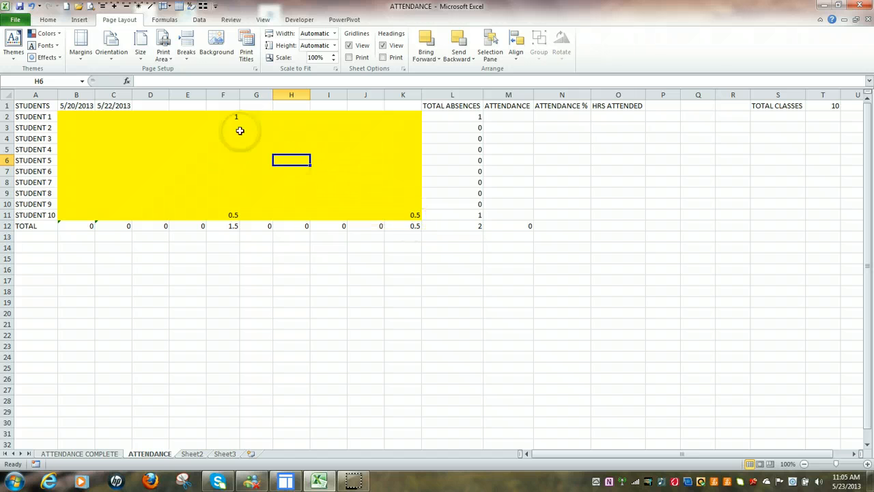
{"action": "left_click", "coordinate": [151, 105]}
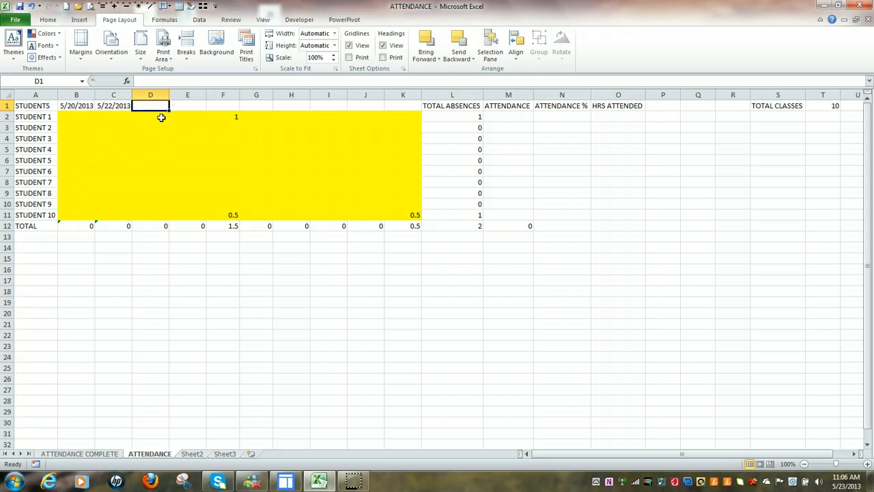
{"action": "type", "text": "="}
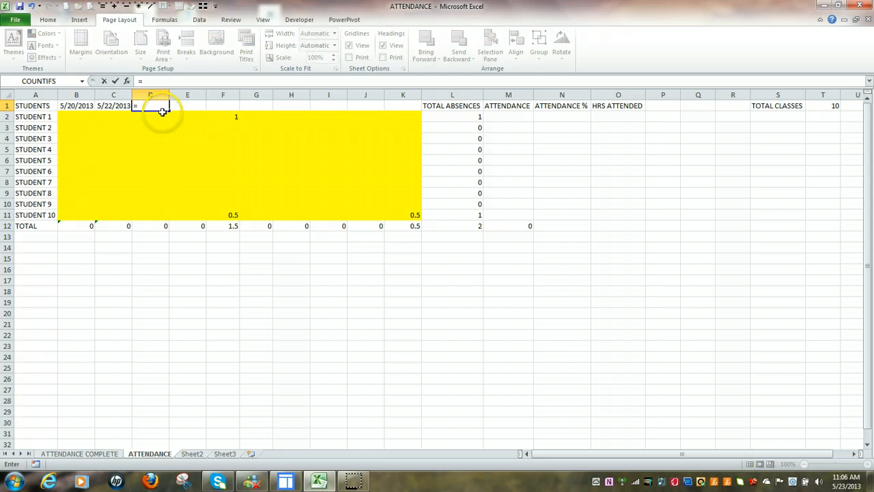
{"action": "left_click", "coordinate": [77, 106]}
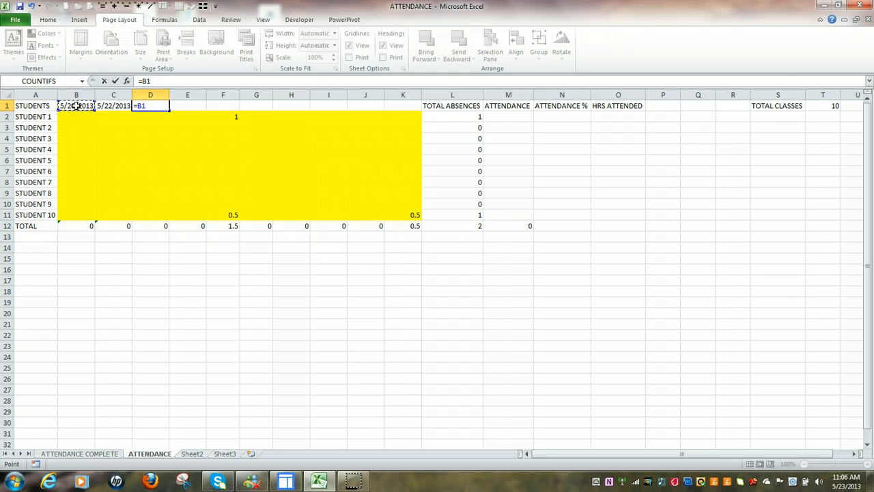
{"action": "type", "text": "+7"}
{"action": "left_click", "coordinate": [115, 81]}
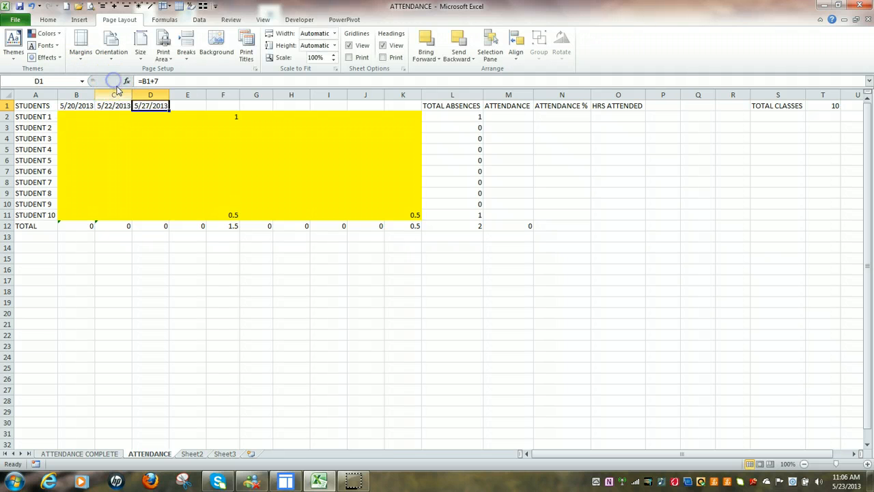
{"action": "double_click", "coordinate": [150, 106]}
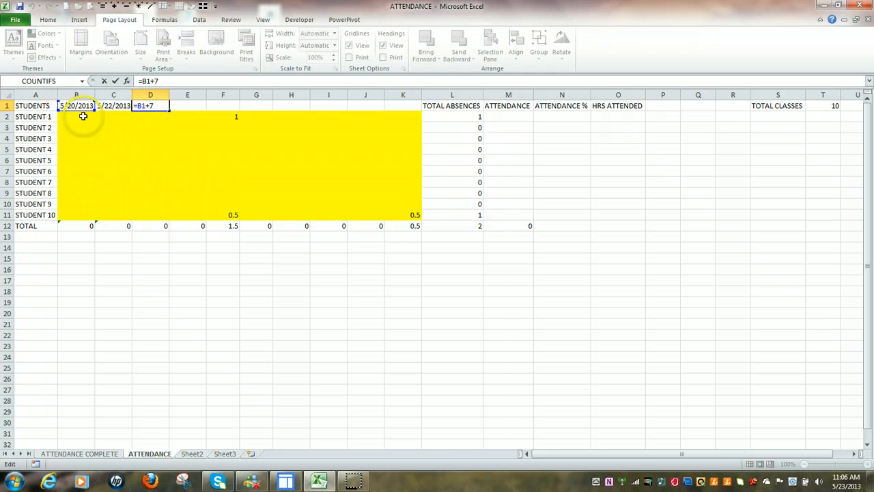
{"action": "key", "text": "Escape"}
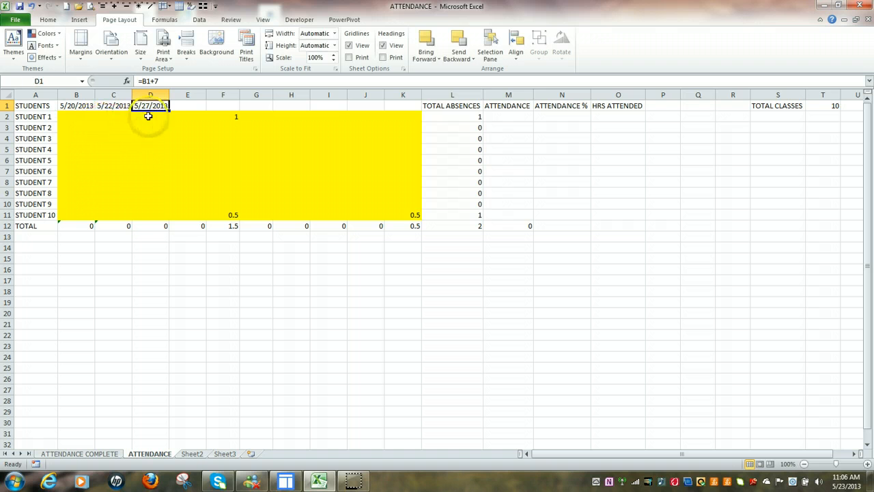
Enter =C1+7 in E1 to date the fourth class one week after the second.
{"action": "left_click", "coordinate": [189, 106]}
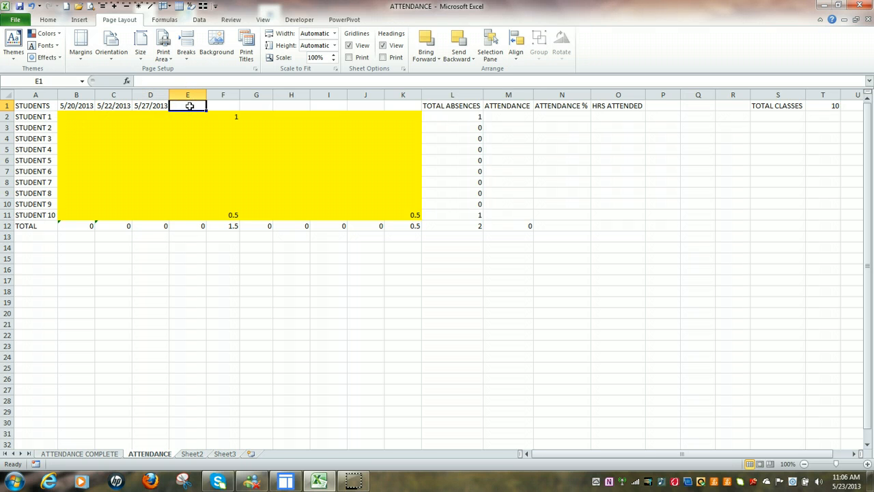
{"action": "type", "text": "="}
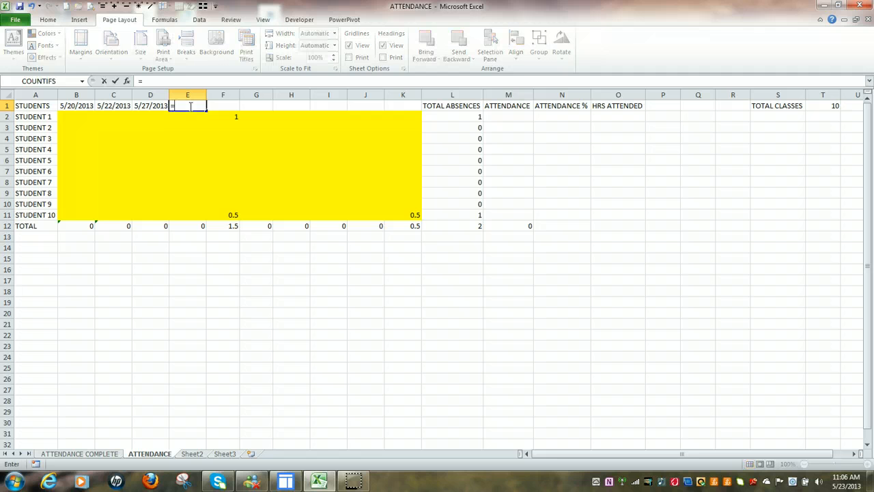
{"action": "left_click", "coordinate": [107, 106]}
{"action": "type", "text": "+7"}
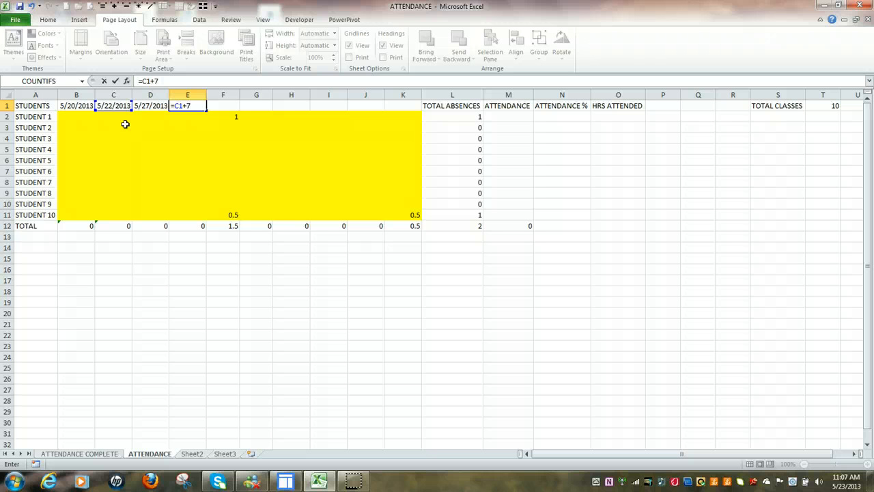
{"action": "left_click", "coordinate": [115, 80]}
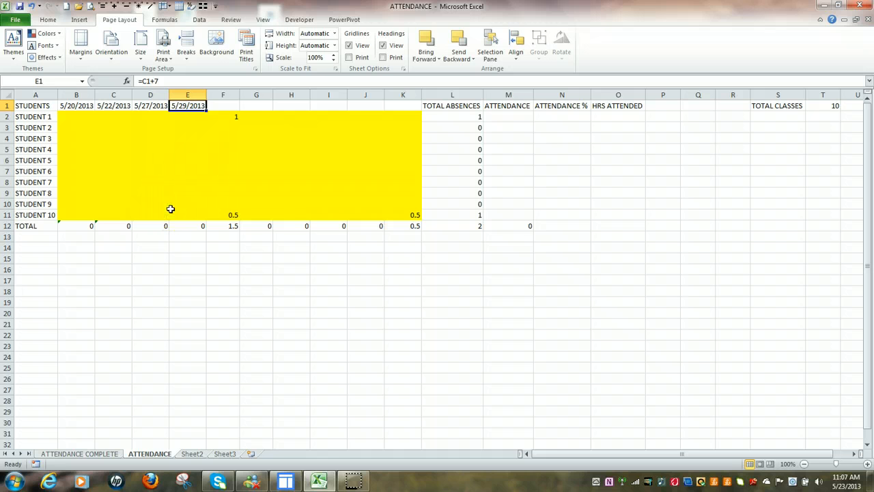
Fill the date formulas from D1:E1 across the header row through K1.
{"action": "left_click", "coordinate": [141, 105]}
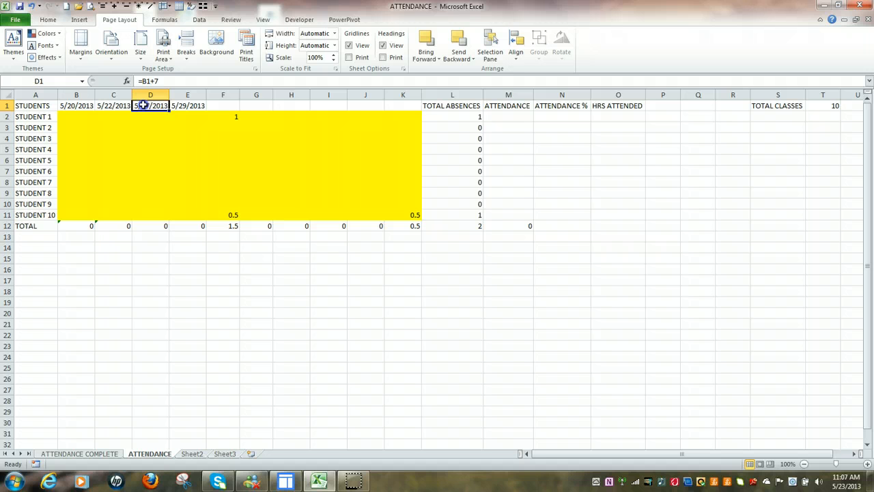
{"action": "left_click_drag", "start_coordinate": [143, 105], "coordinate": [182, 108]}
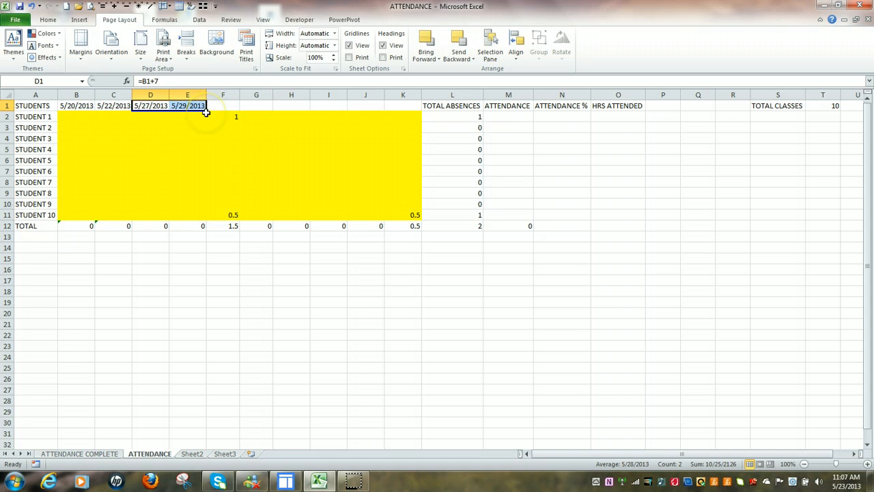
{"action": "left_click_drag", "start_coordinate": [206, 112], "coordinate": [408, 118]}
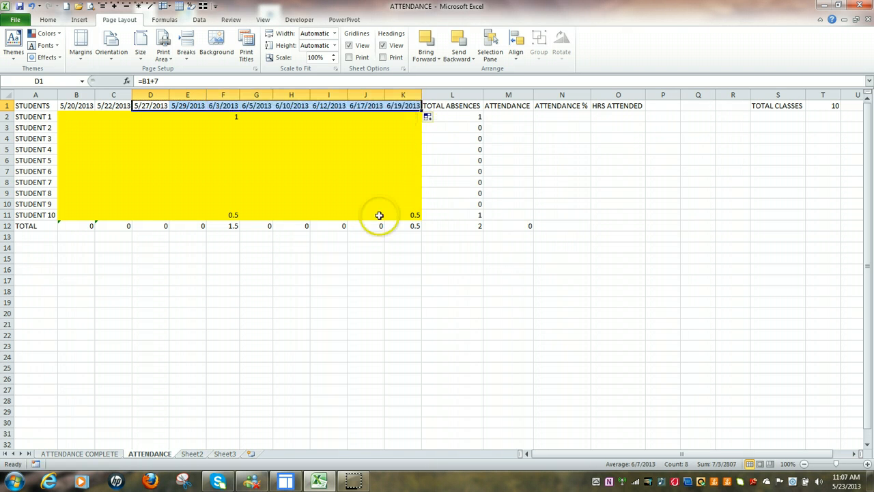
{"action": "left_click_drag", "start_coordinate": [163, 114], "coordinate": [163, 114]}
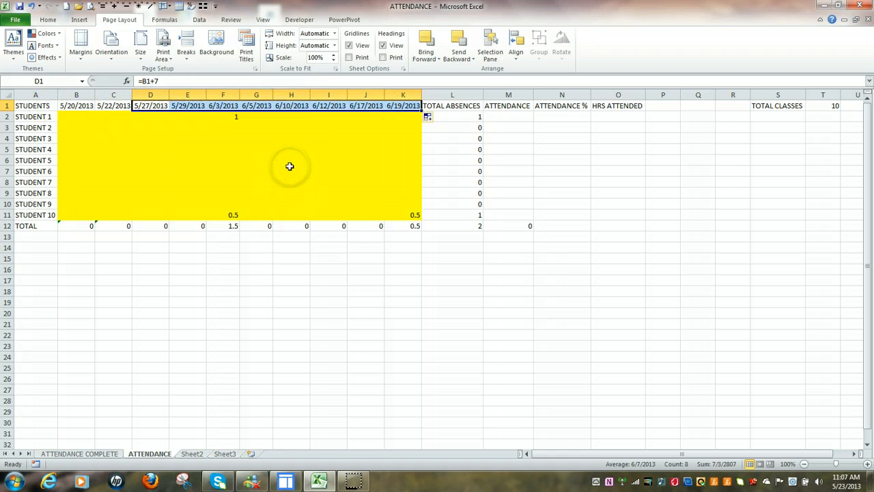
Check which cells Student 1's Total Absences formula in L2 adds up.
{"action": "left_click", "coordinate": [479, 118]}
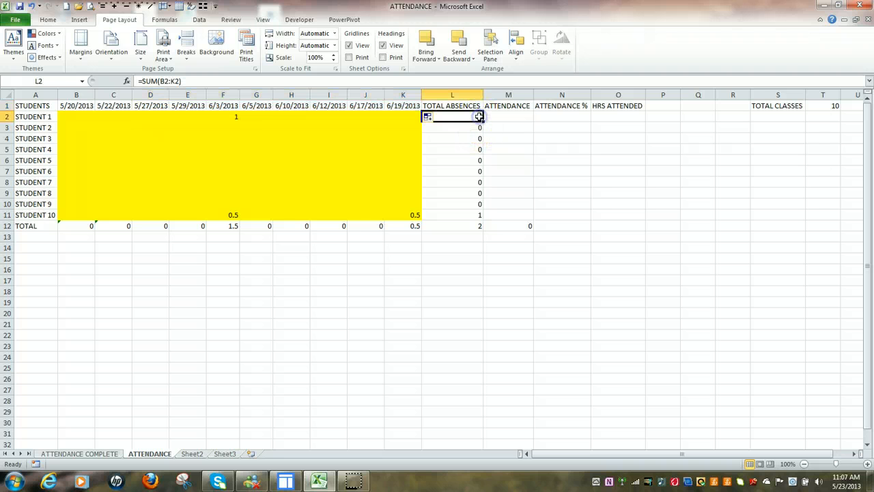
{"action": "double_click", "coordinate": [480, 118]}
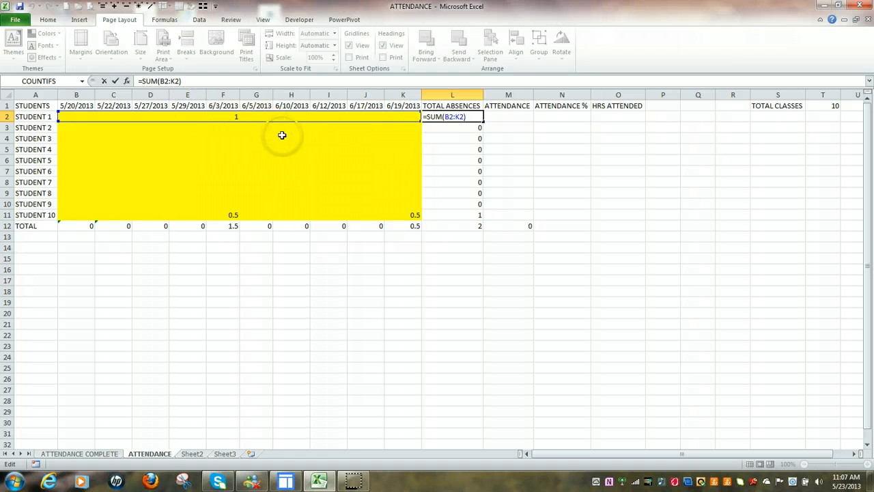
{"action": "key", "text": "ctrl+Return"}
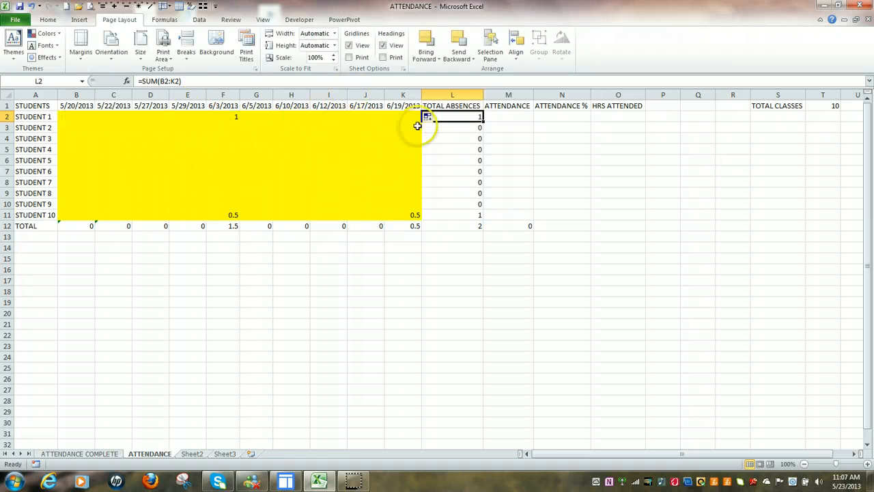
Enter =$T$1-L2 in M2 to calculate Student 1's attendance from total classes minus absences.
{"action": "left_click", "coordinate": [513, 114]}
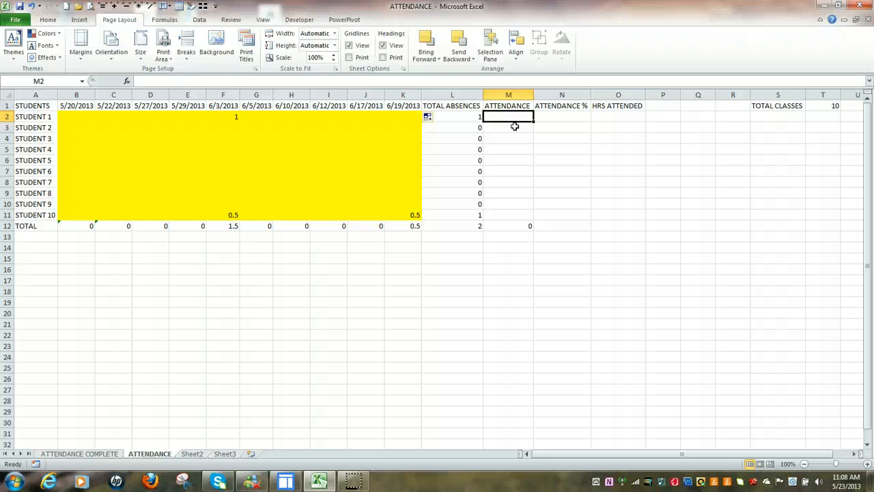
{"action": "type", "text": "="}
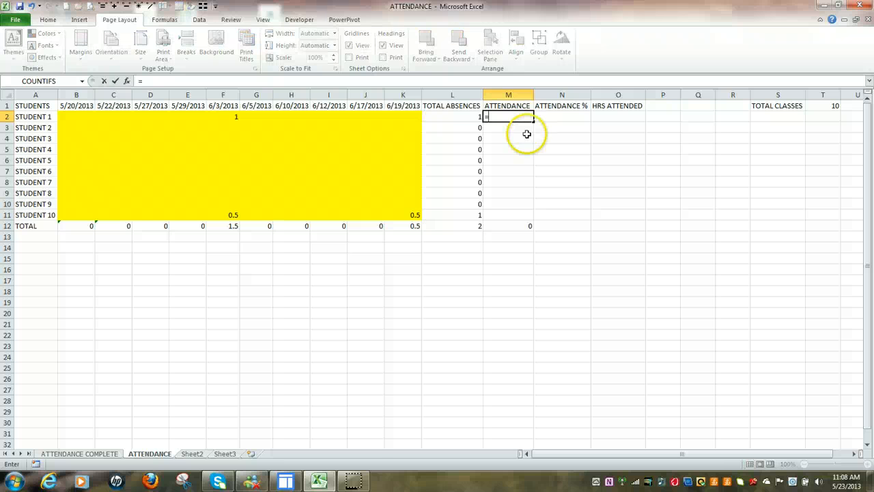
{"action": "left_click", "coordinate": [833, 105]}
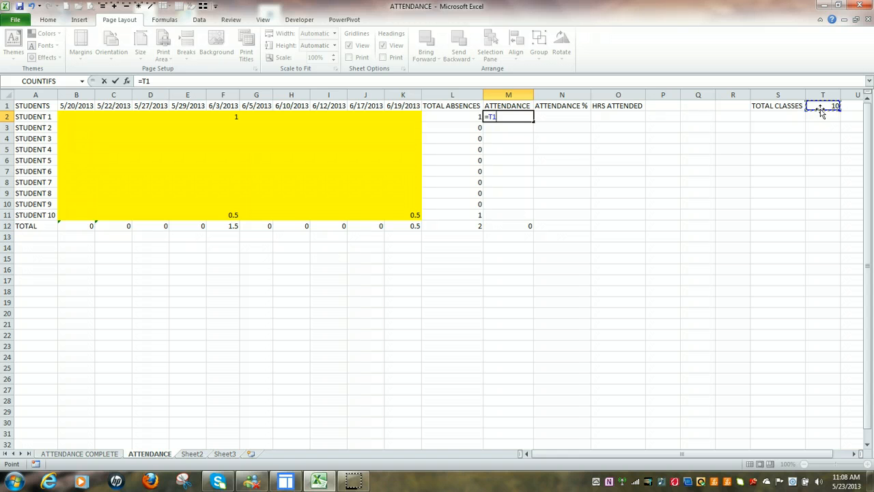
{"action": "key", "text": "F4"}
{"action": "type", "text": "-"}
{"action": "left_click", "coordinate": [465, 116]}
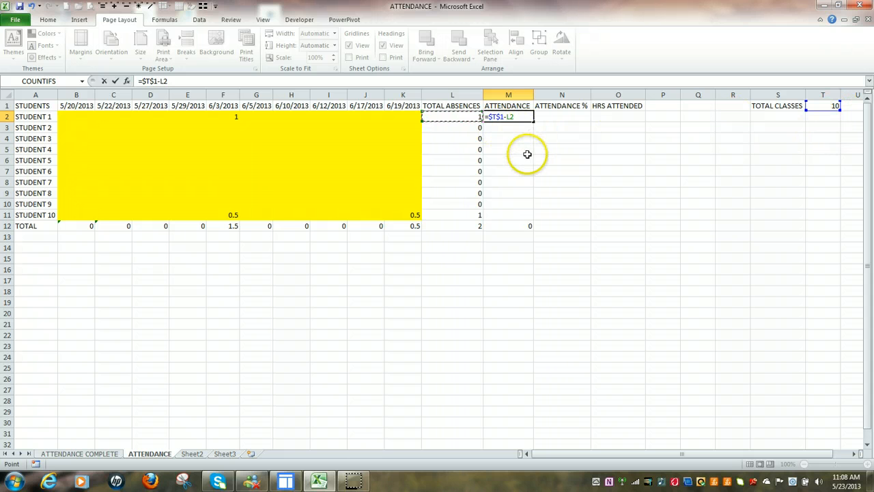
{"action": "left_click", "coordinate": [116, 82]}
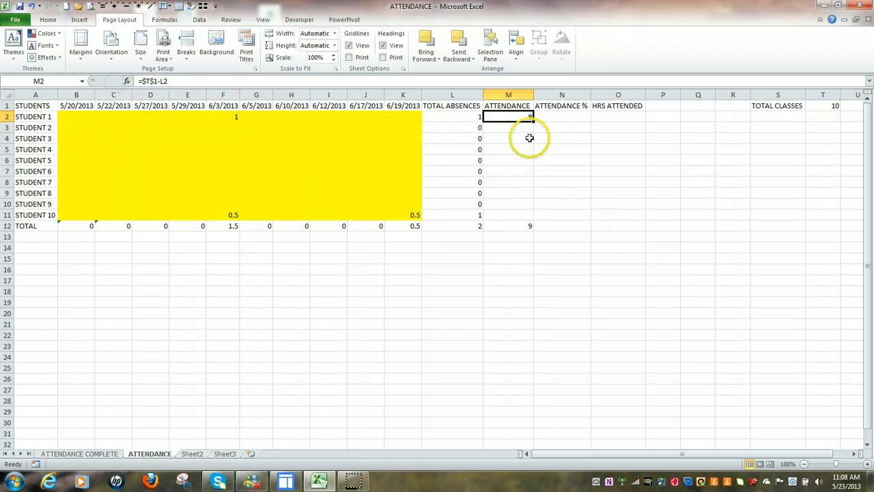
Fill the Attendance formula in M2 down through M11 for the remaining students.
{"action": "left_click_drag", "start_coordinate": [535, 120], "coordinate": [528, 217]}
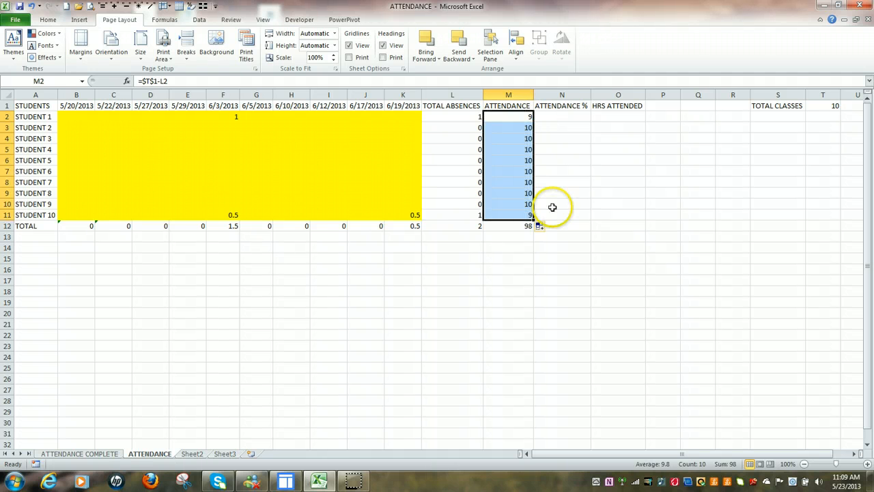
Enter =M2/$T$1 in N2 for Student 1's attendance percentage and fill it down through N11.
{"action": "left_click", "coordinate": [562, 116]}
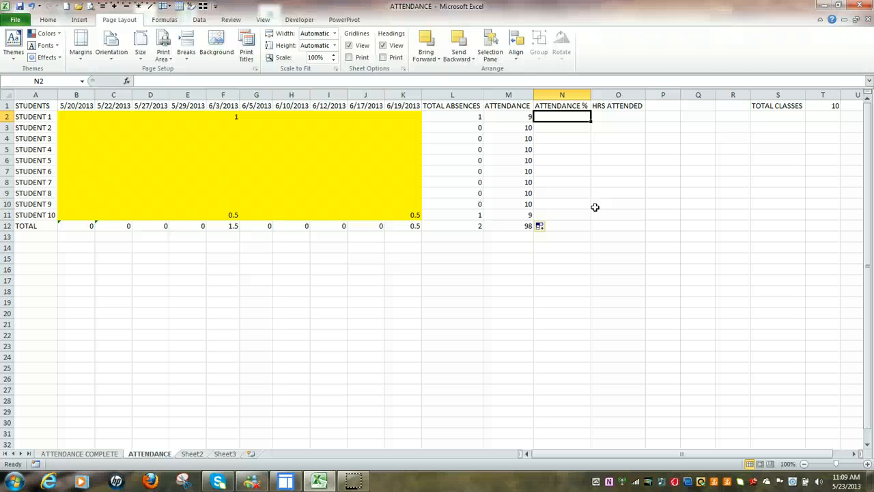
{"action": "type", "text": "="}
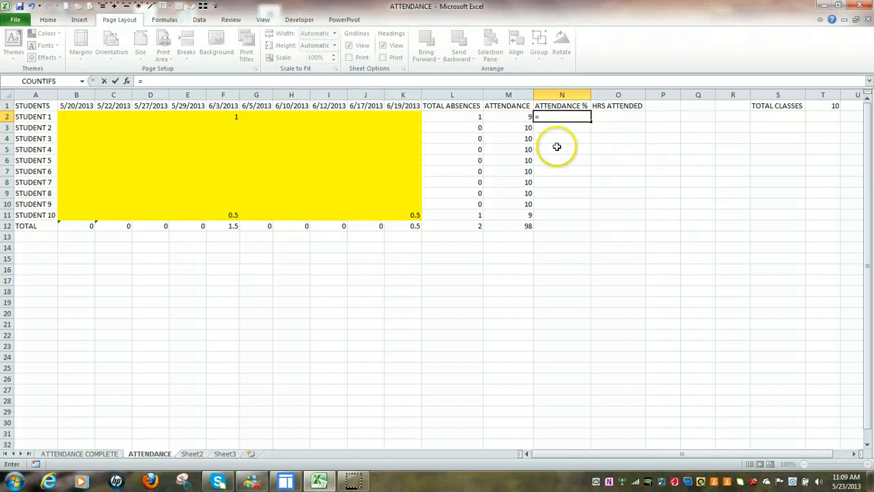
{"action": "left_click", "coordinate": [517, 116]}
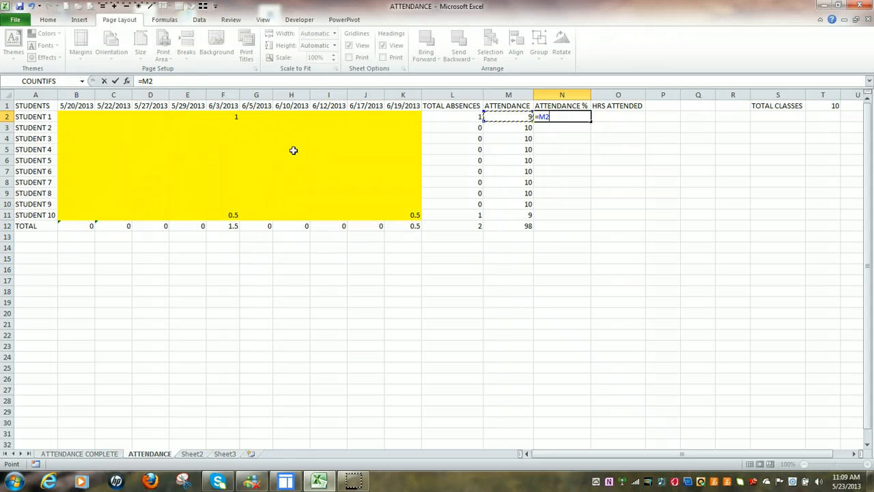
{"action": "type", "text": "/"}
{"action": "left_click", "coordinate": [832, 104]}
{"action": "left_click", "coordinate": [168, 81]}
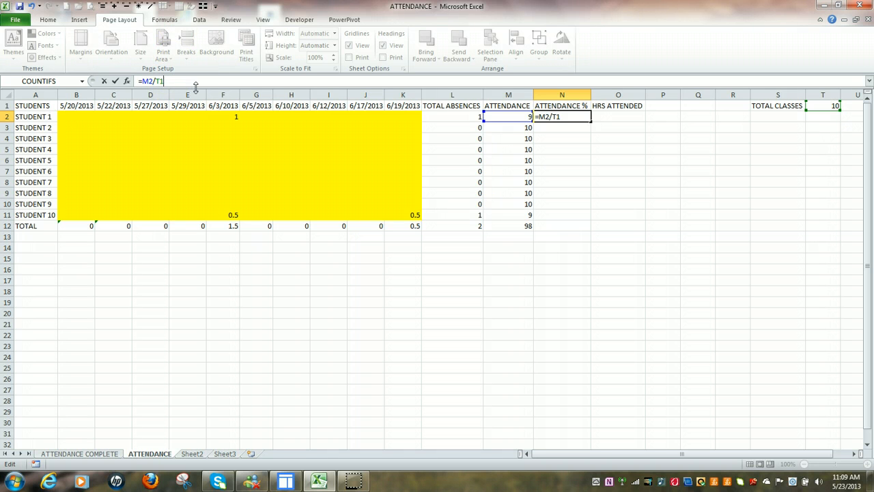
{"action": "key", "text": "F4"}
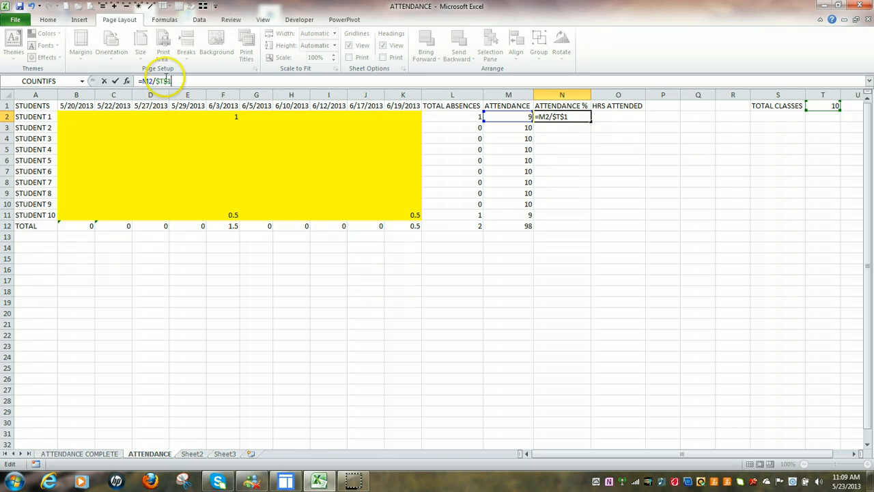
{"action": "left_click", "coordinate": [116, 82]}
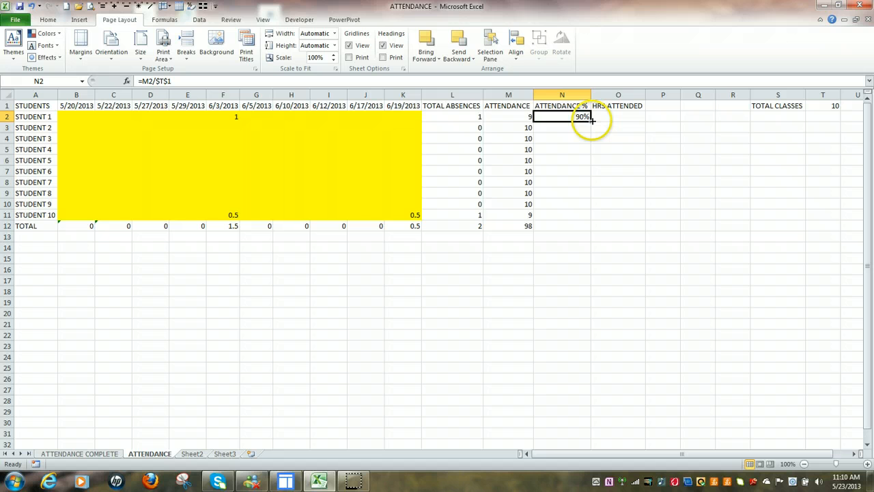
{"action": "left_click_drag", "start_coordinate": [592, 121], "coordinate": [589, 216]}
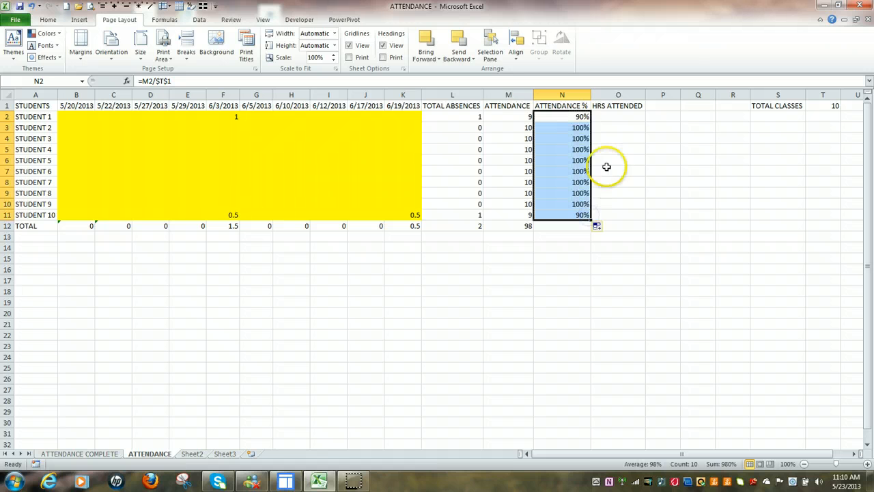
Enter =M2*2 in O2 to calculate Student 1's hours attended and fill it down through O11.
{"action": "left_click", "coordinate": [616, 117]}
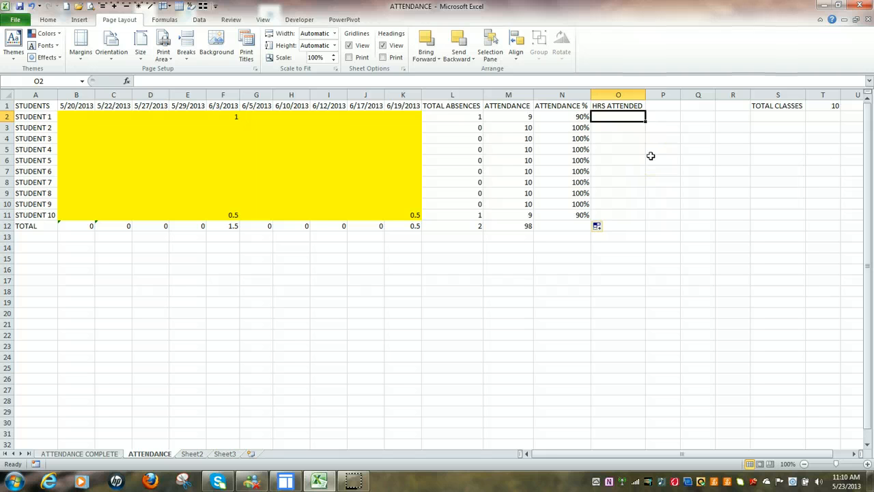
{"action": "type", "text": "="}
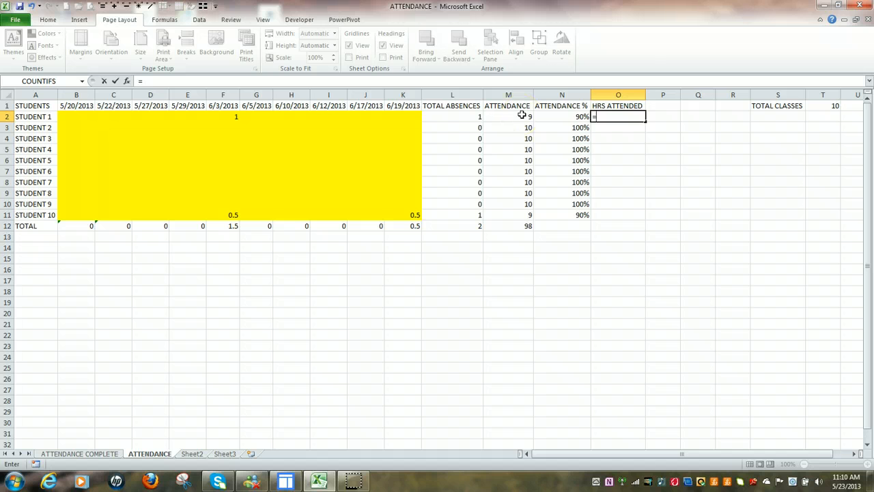
{"action": "left_click", "coordinate": [522, 115]}
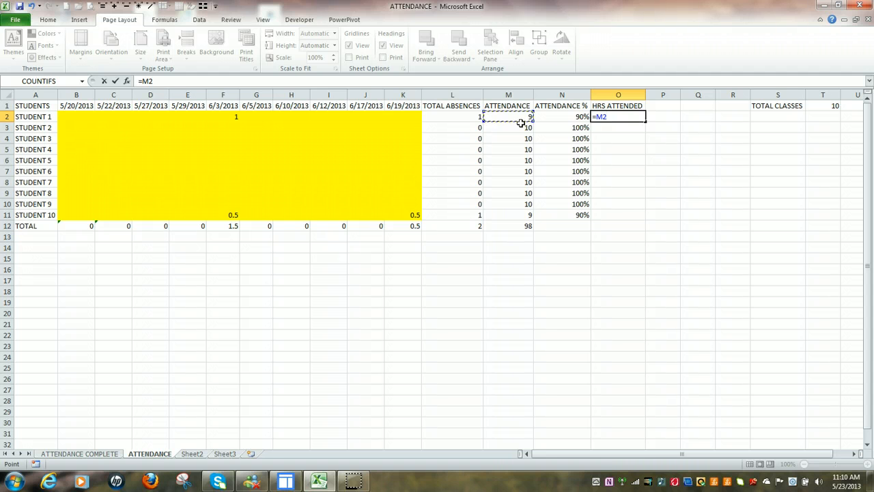
{"action": "type", "text": "*"}
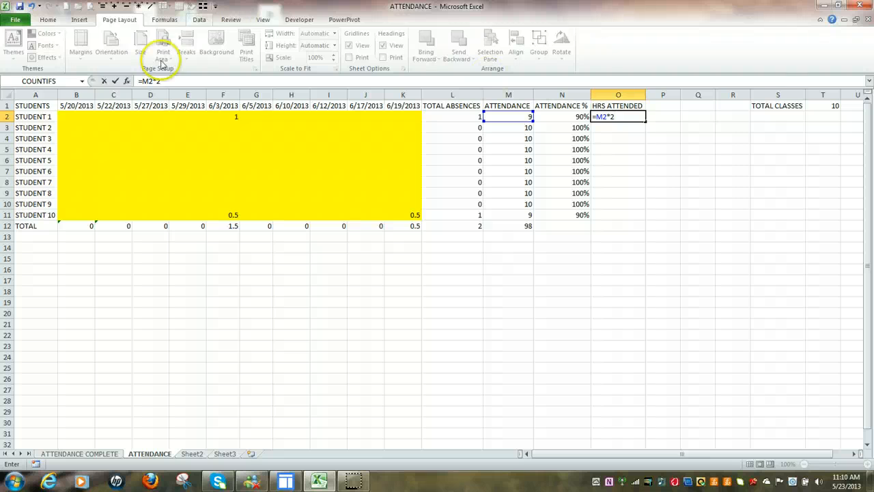
{"action": "left_click", "coordinate": [114, 81]}
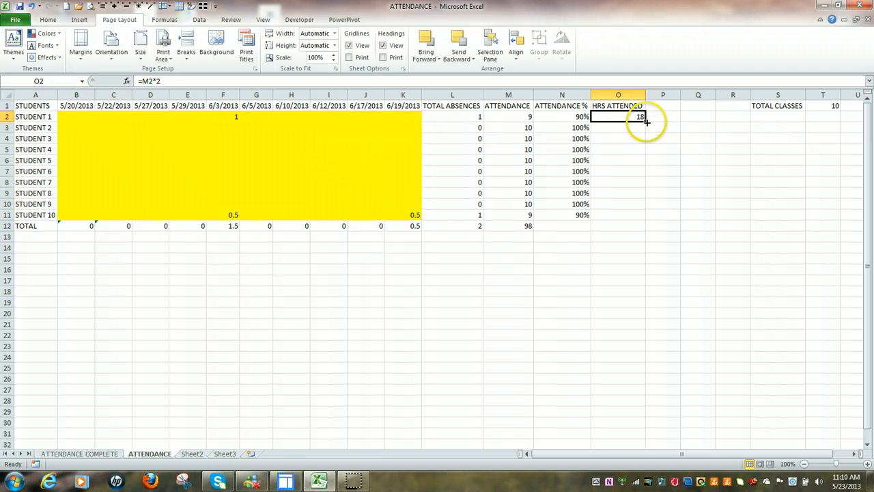
{"action": "left_click_drag", "start_coordinate": [644, 121], "coordinate": [633, 217]}
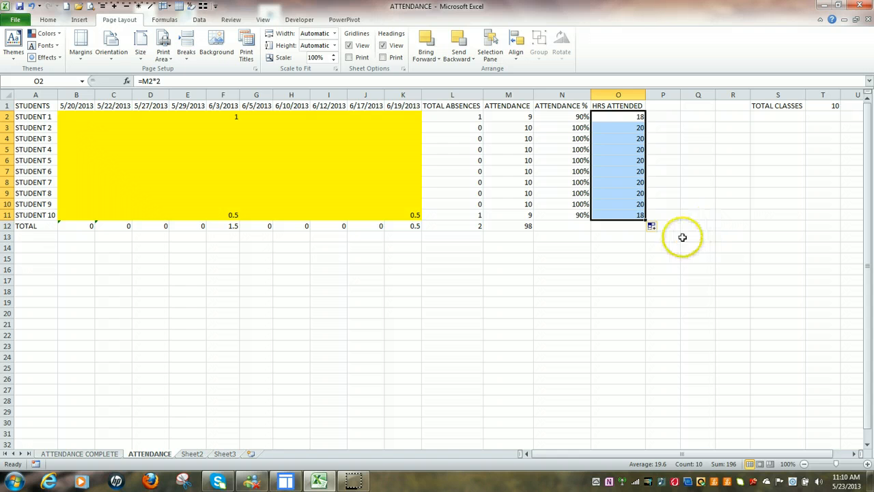